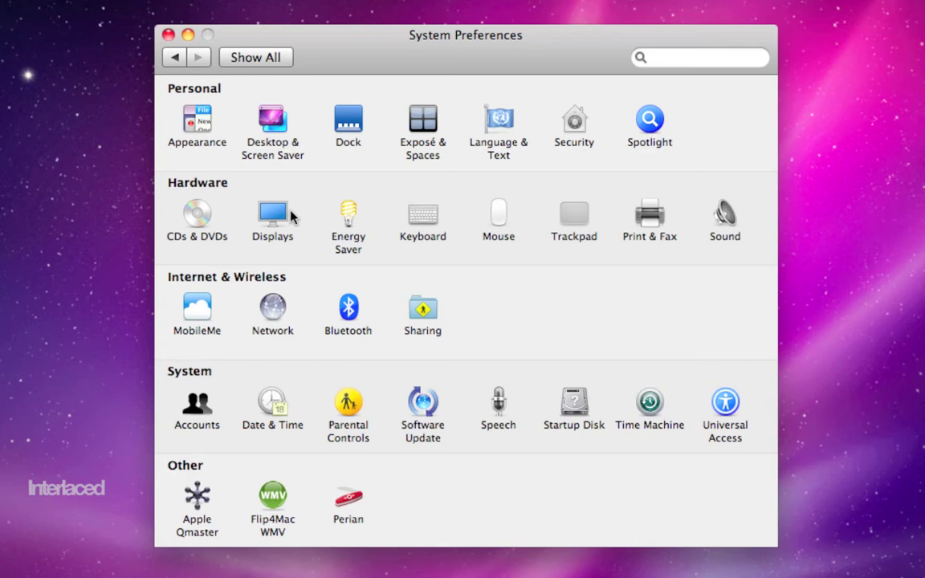
# Step: Glance at CDs & DVDs, then set the Color LCD to 1440 × 900 and list its colour profiles
pyautogui.click(197, 231)
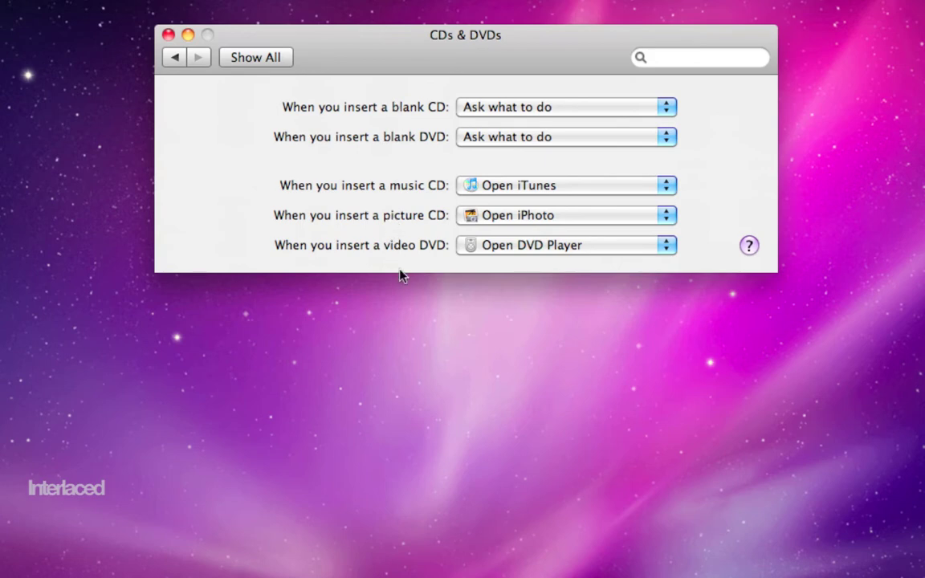
pyautogui.click(248, 60)
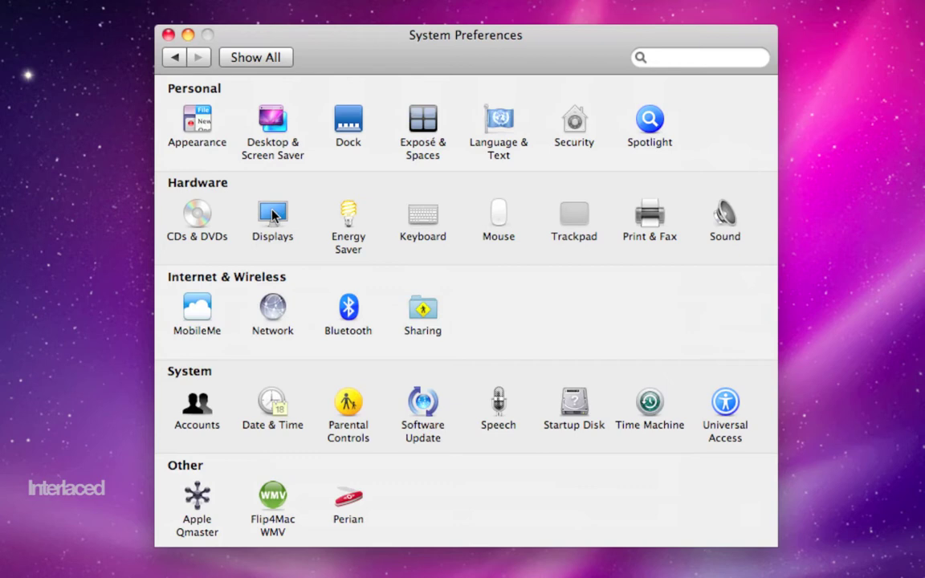
pyautogui.click(272, 215)
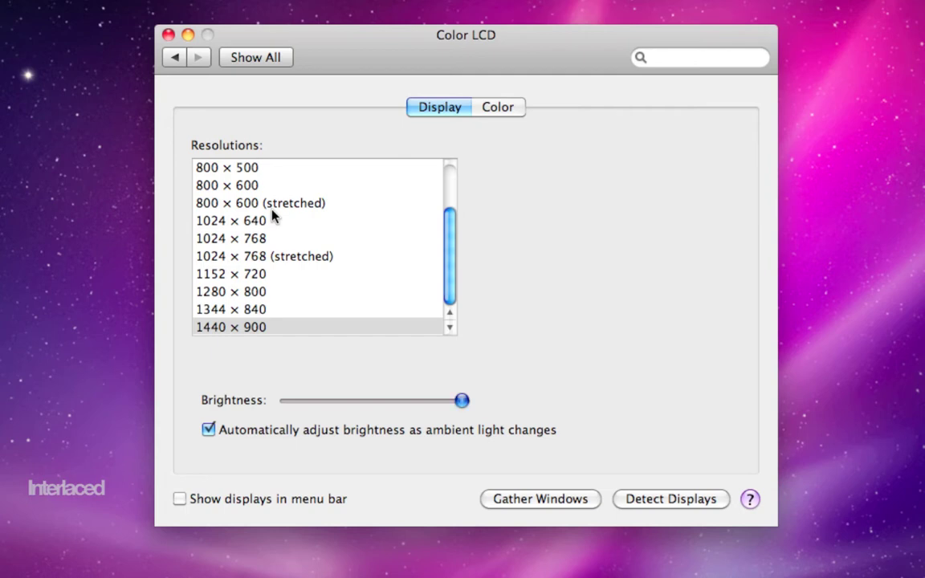
pyautogui.click(258, 328)
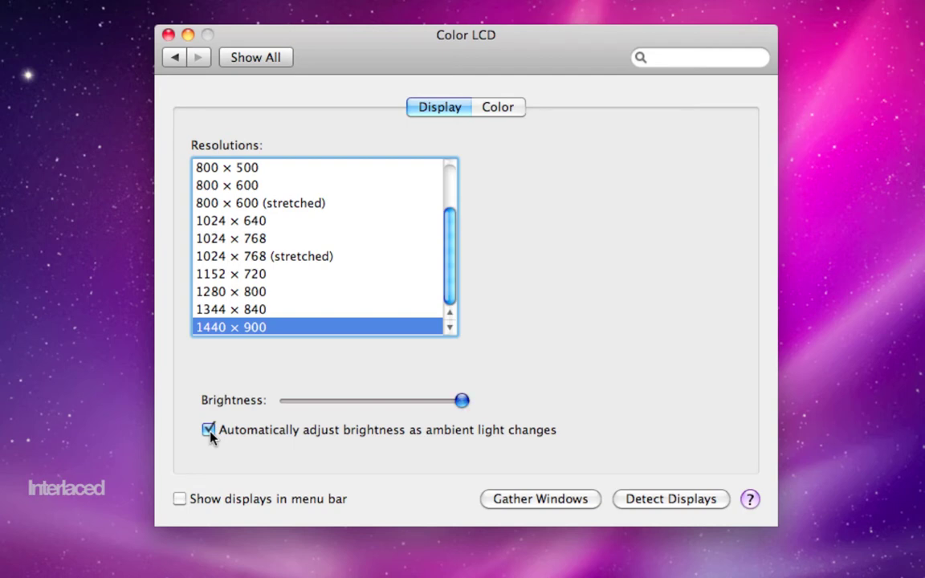
pyautogui.click(498, 108)
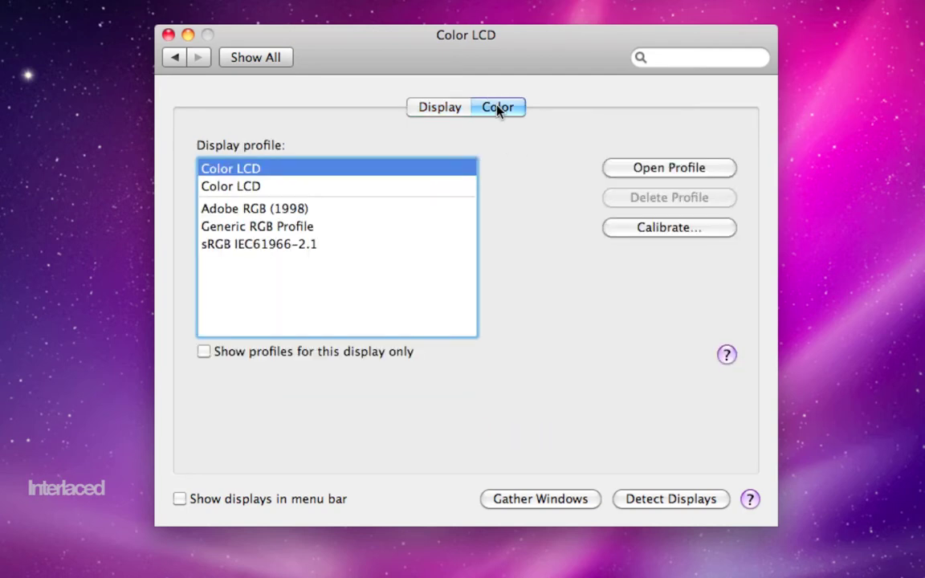
# Step: Open Energy Saver and decline the log-out prompt so graphics stay on Higher performance
pyautogui.click(256, 58)
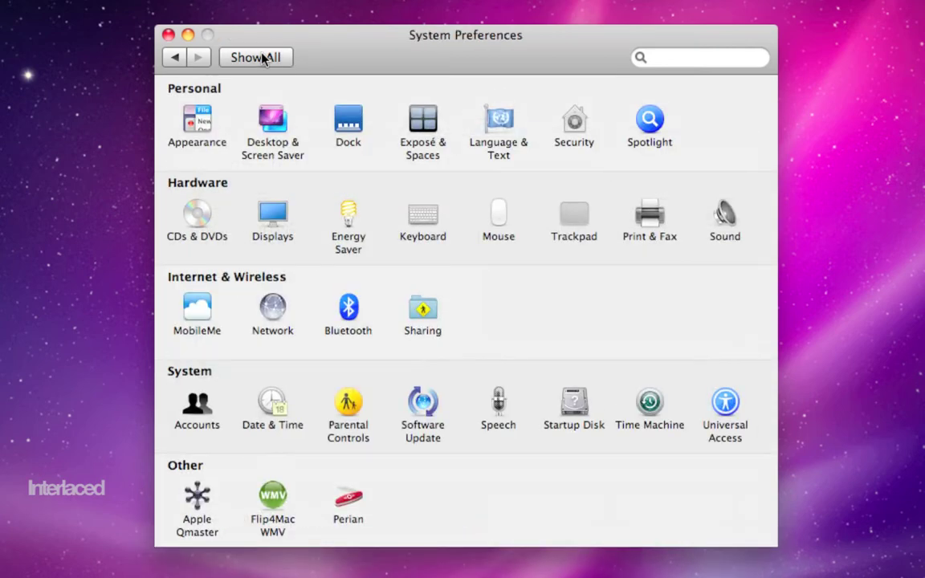
pyautogui.click(348, 213)
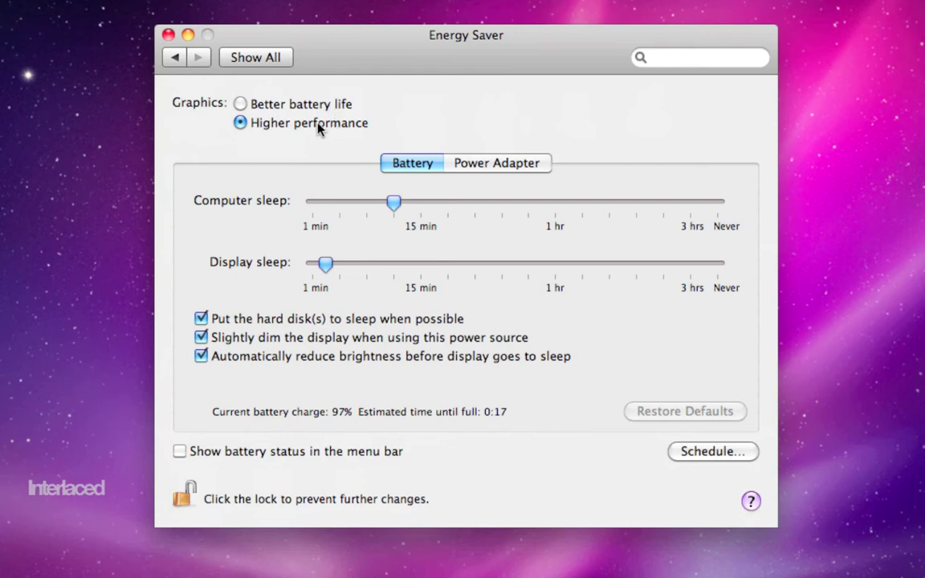
pyautogui.click(241, 104)
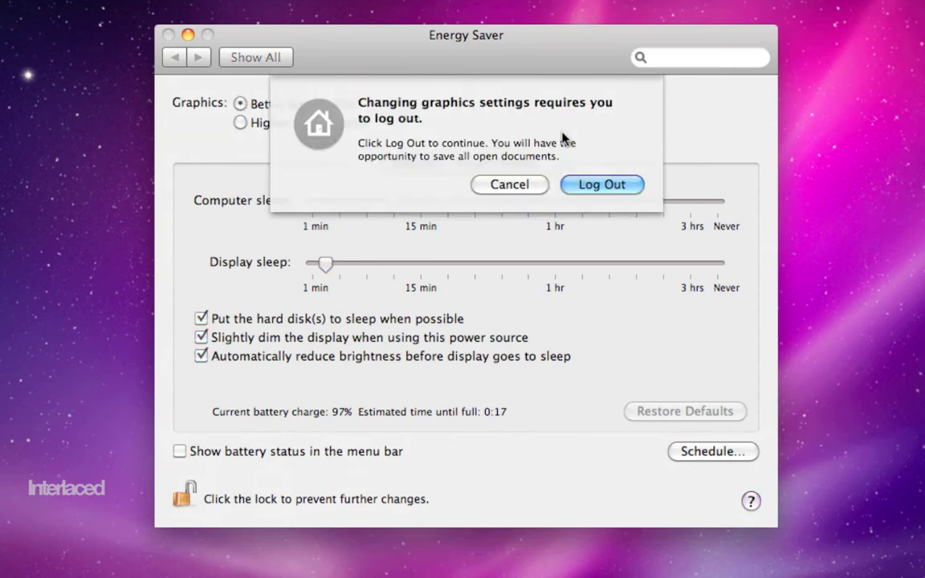
pyautogui.click(499, 190)
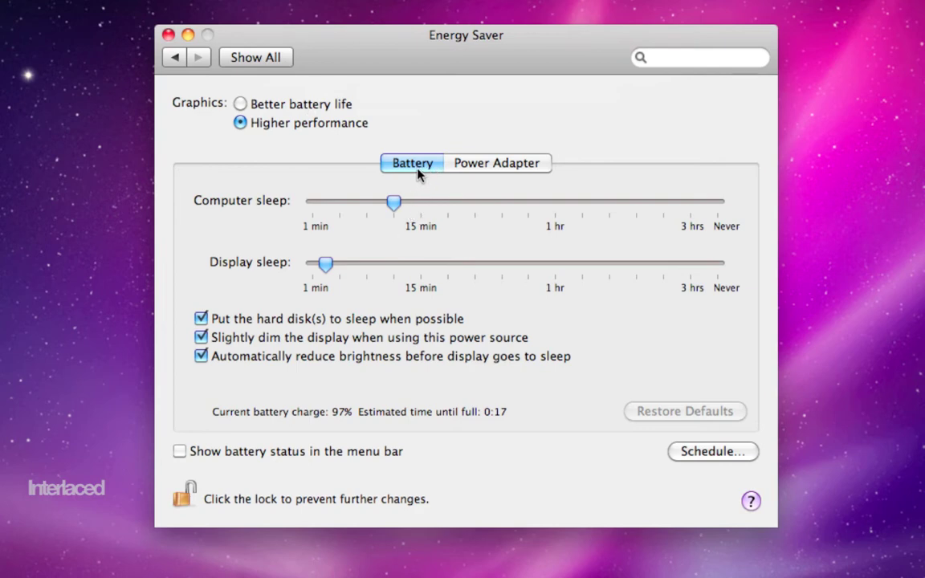
# Step: On battery, set display sleep to 3 minutes and lengthen computer sleep slightly
pyautogui.click(479, 176)
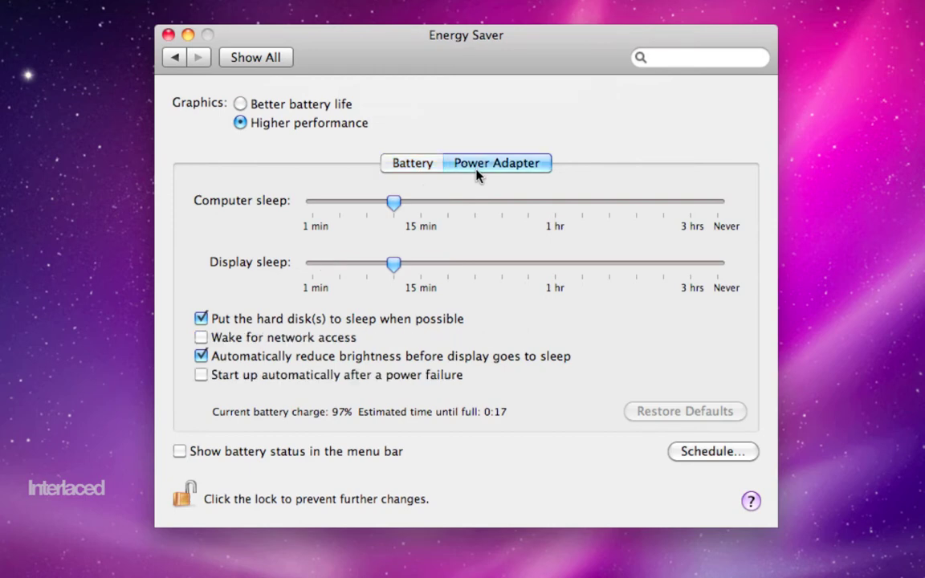
pyautogui.click(424, 172)
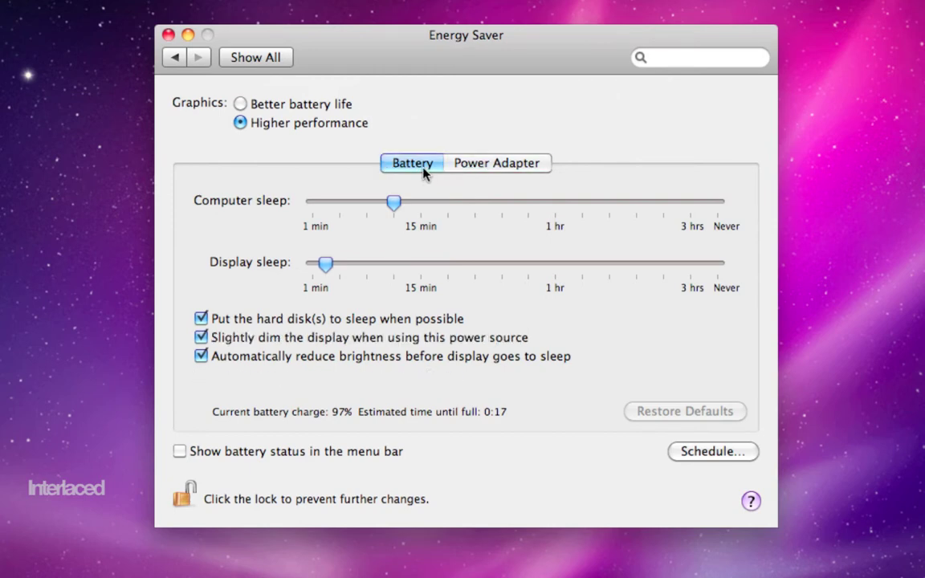
pyautogui.moveTo(394, 208)
pyautogui.mouseDown()
pyautogui.moveTo(568, 209)
pyautogui.moveTo(402, 209)
pyautogui.mouseUp()
pyautogui.moveTo(335, 264)
pyautogui.mouseDown()
pyautogui.moveTo(321, 270)
pyautogui.moveTo(345, 274)
pyautogui.mouseUp()
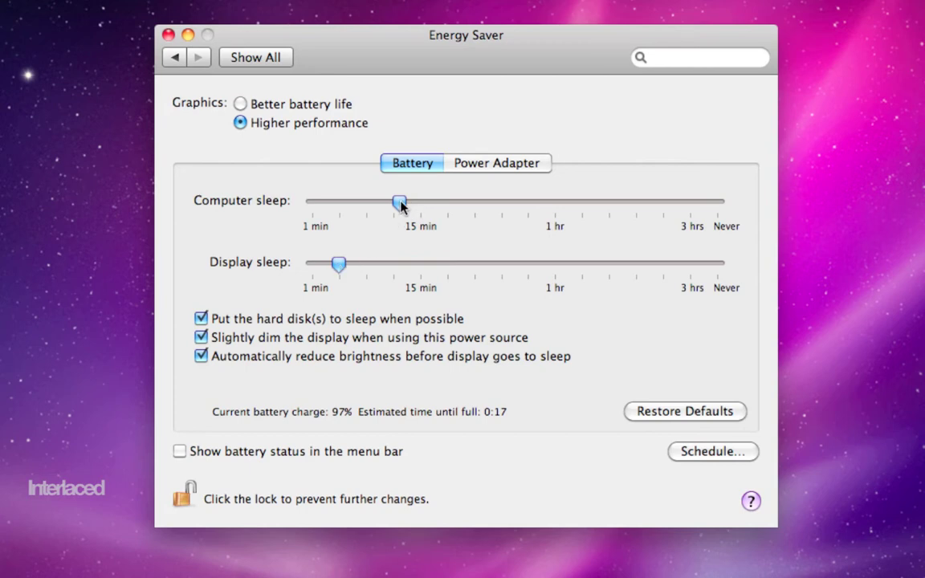
pyautogui.moveTo(402, 206)
# Step: Check the Power Adapter settings and sleep Schedule without changes, then return to the overview
pyautogui.click(472, 172)
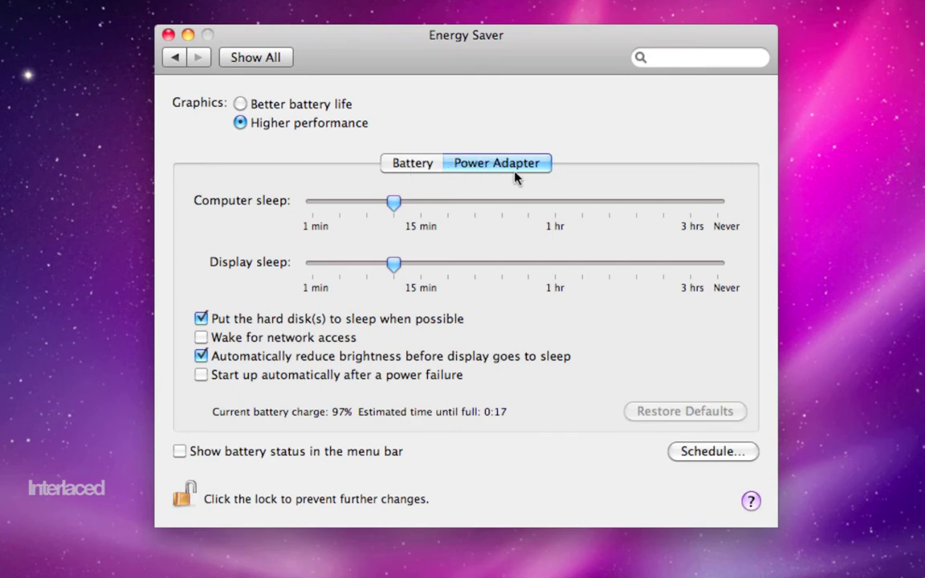
pyautogui.click(698, 456)
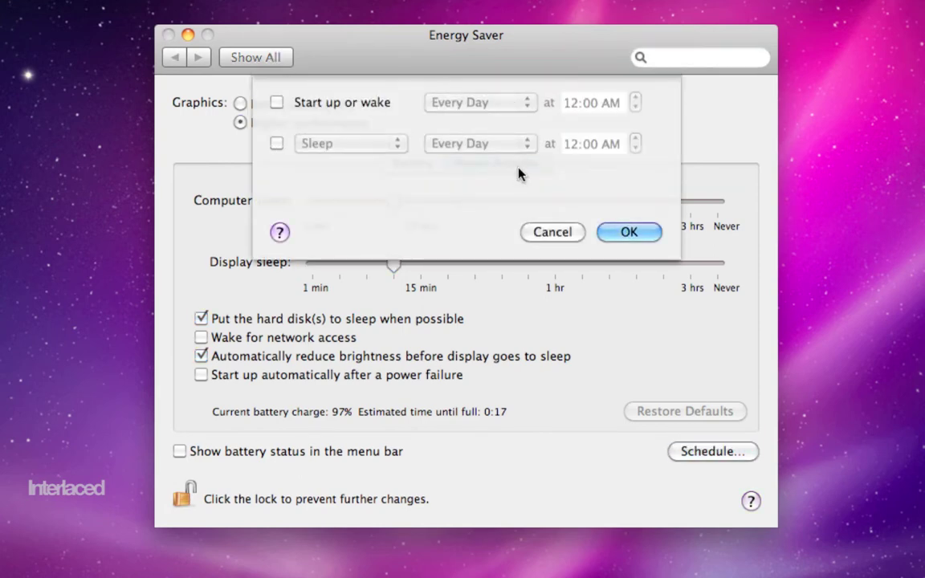
pyautogui.click(554, 235)
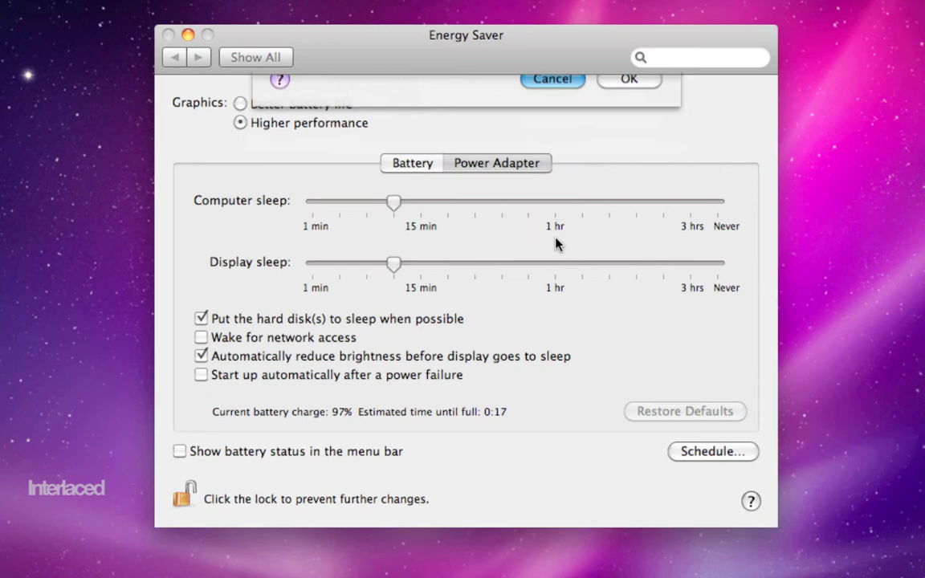
pyautogui.click(238, 53)
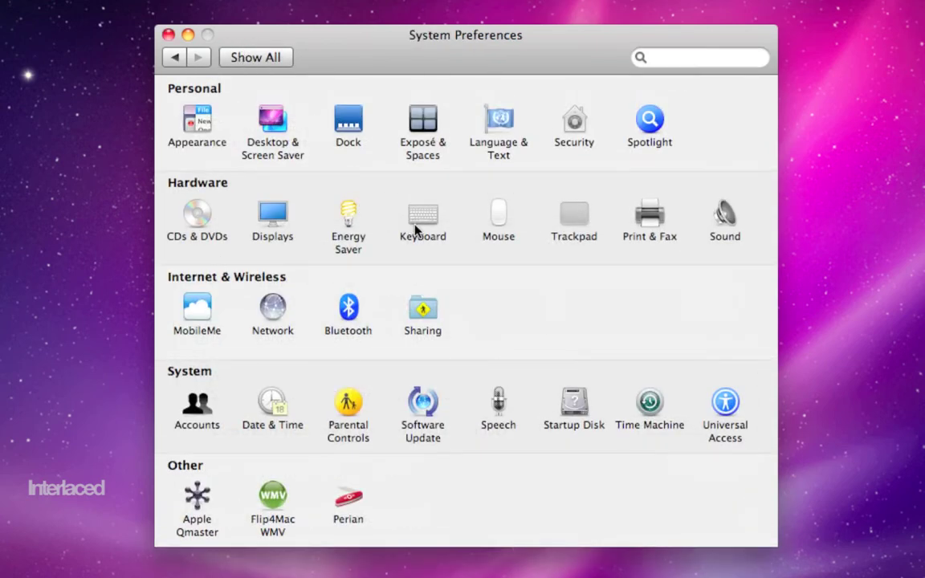
# Step: Open the Keyboard pane from the Hardware row
pyautogui.click(420, 231)
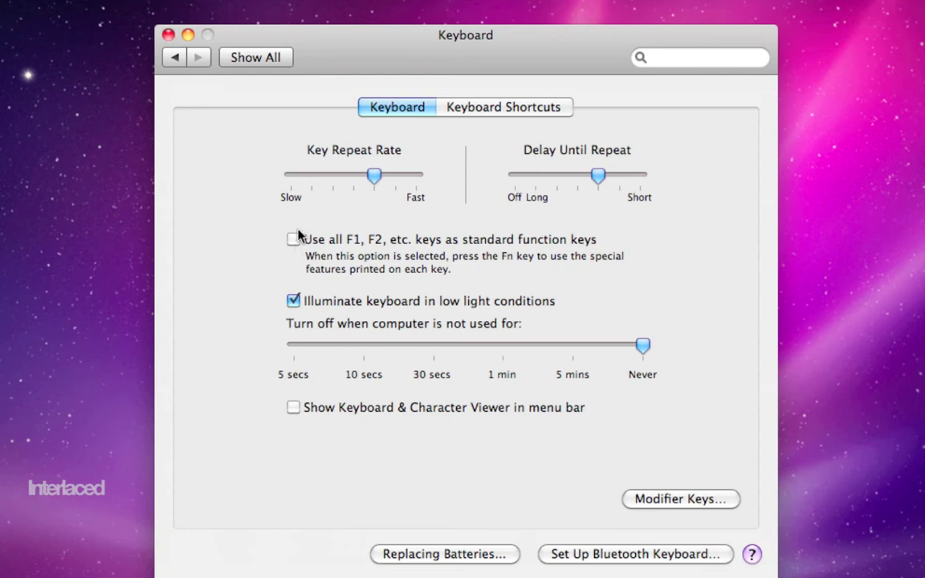
# Step: Show the Keyboard Shortcuts list and move keyboard focus through its controls
pyautogui.click(516, 107)
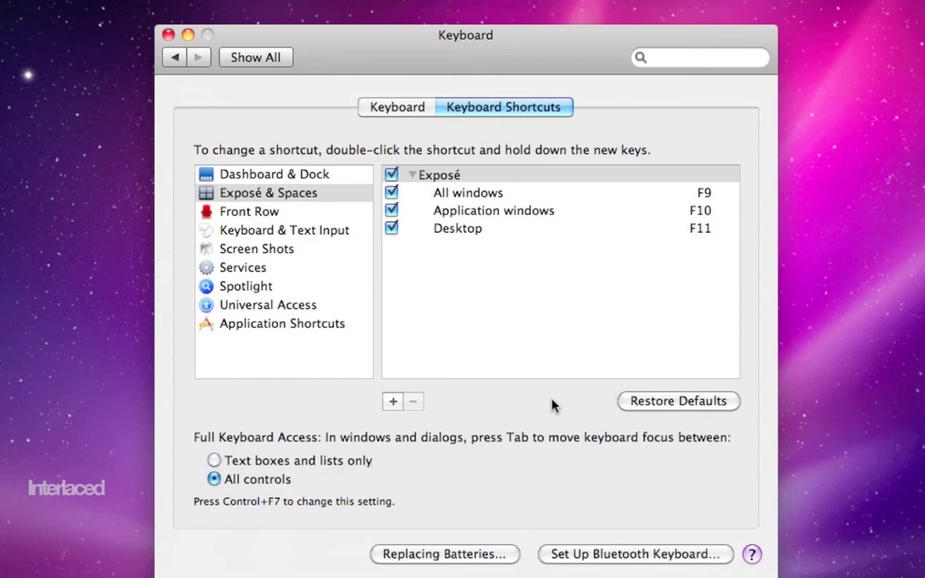
pyautogui.press('Tab')
pyautogui.press('Tab')
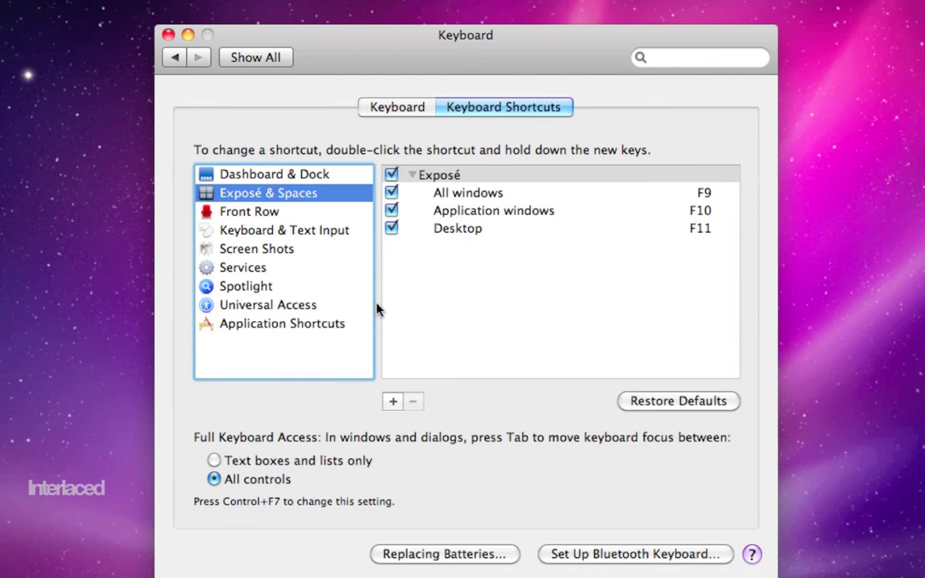
pyautogui.press('Tab')
pyautogui.press('Tab')
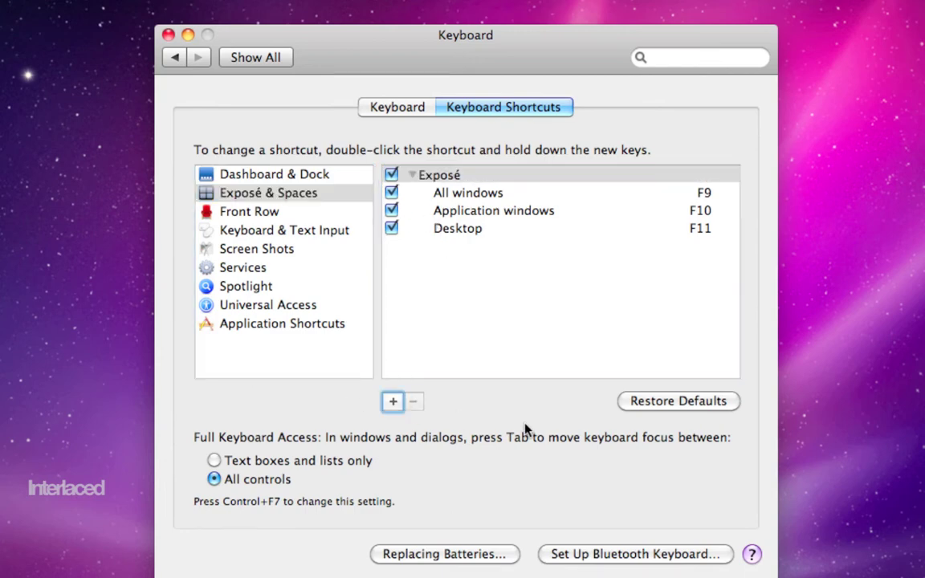
pyautogui.press('Tab')
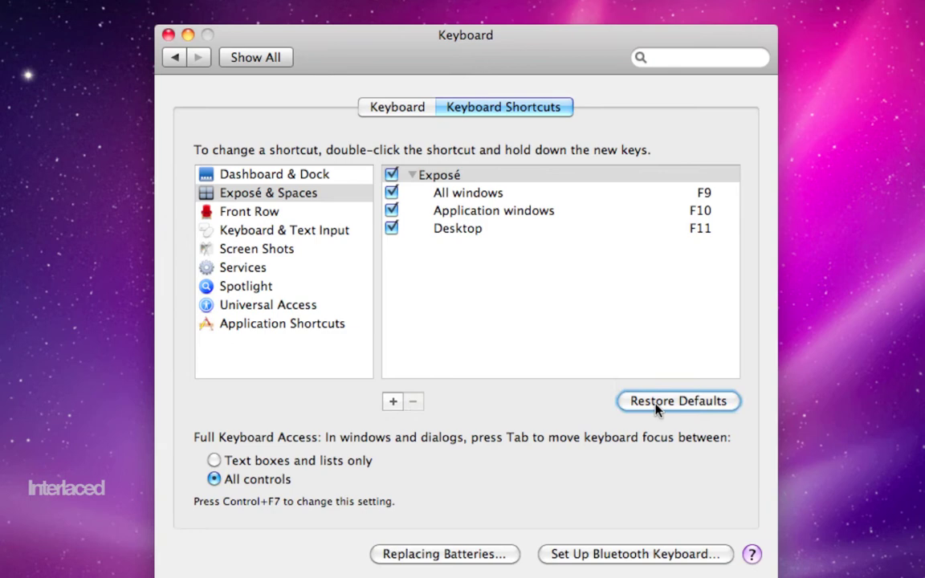
pyautogui.press('Tab')
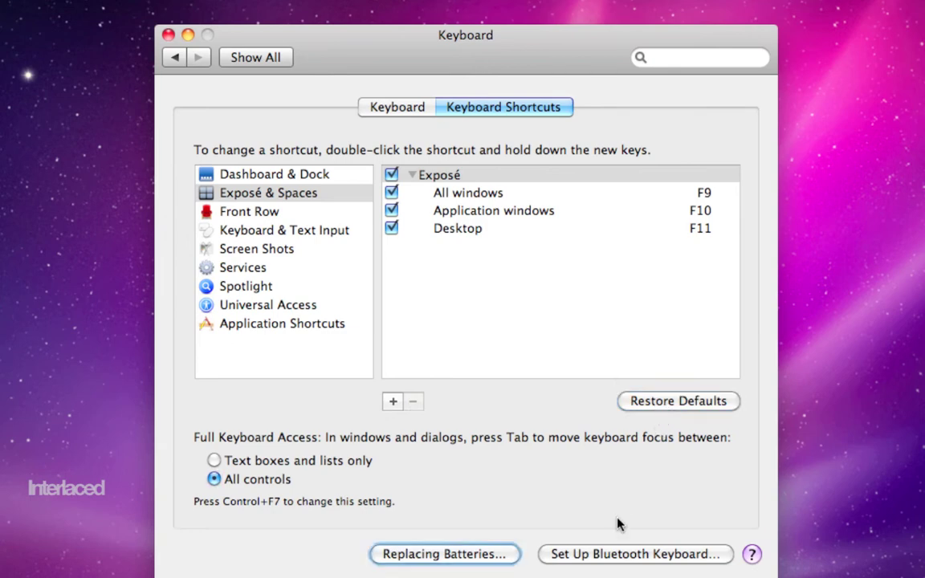
pyautogui.press('Tab')
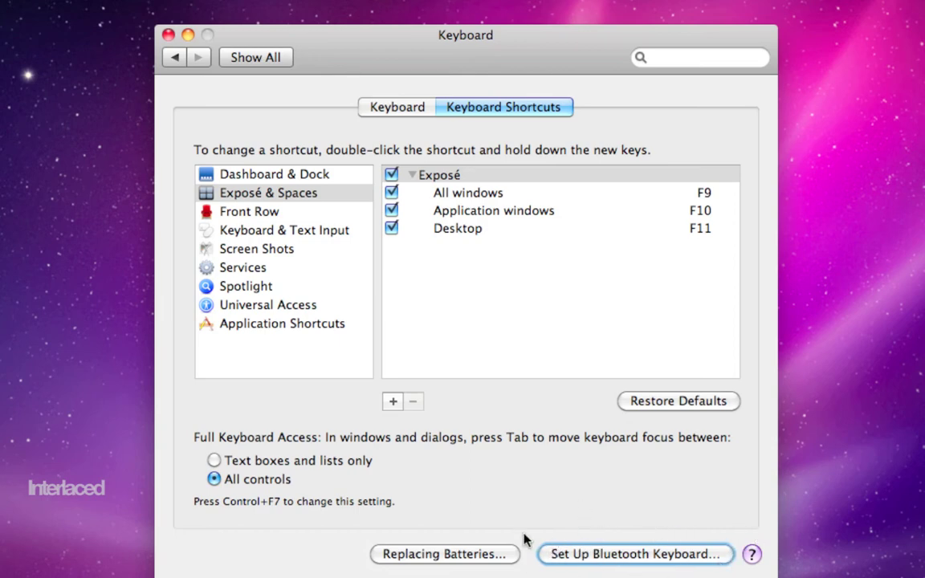
# Step: Limit full keyboard access to Text boxes and lists only, then open the Mouse pane
pyautogui.click(213, 462)
pyautogui.click(268, 66)
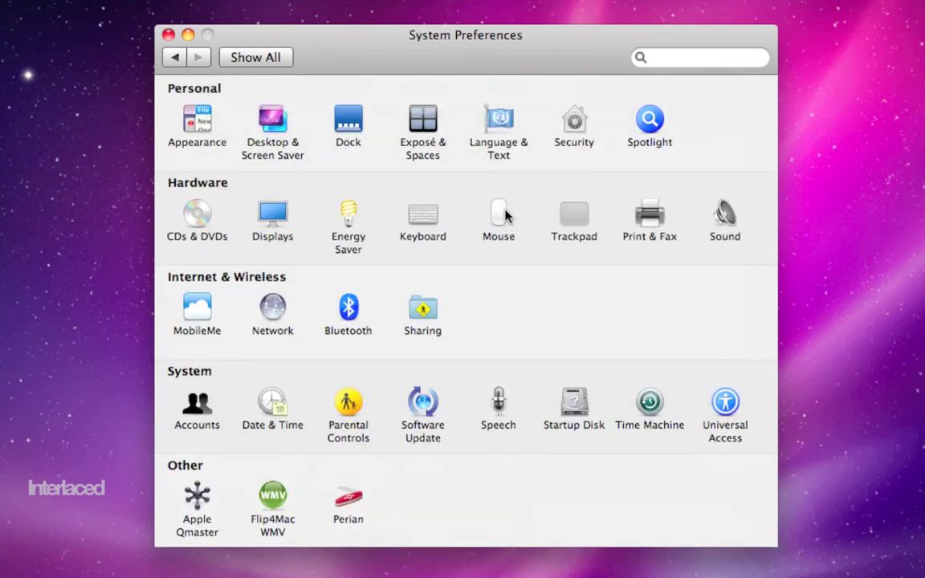
pyautogui.click(505, 214)
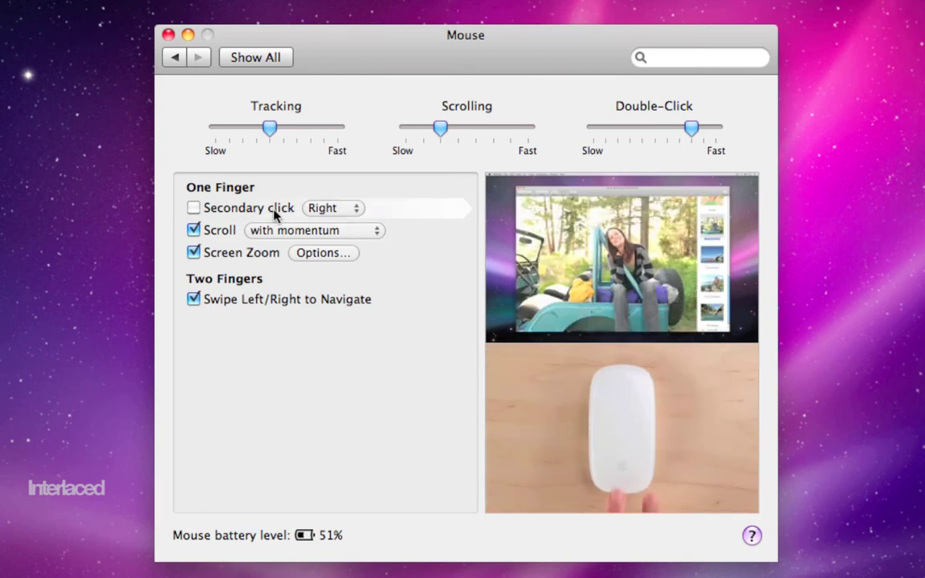
# Step: Keep Right as the secondary click side and nudge mouse Tracking speed toward Fast
pyautogui.click(317, 211)
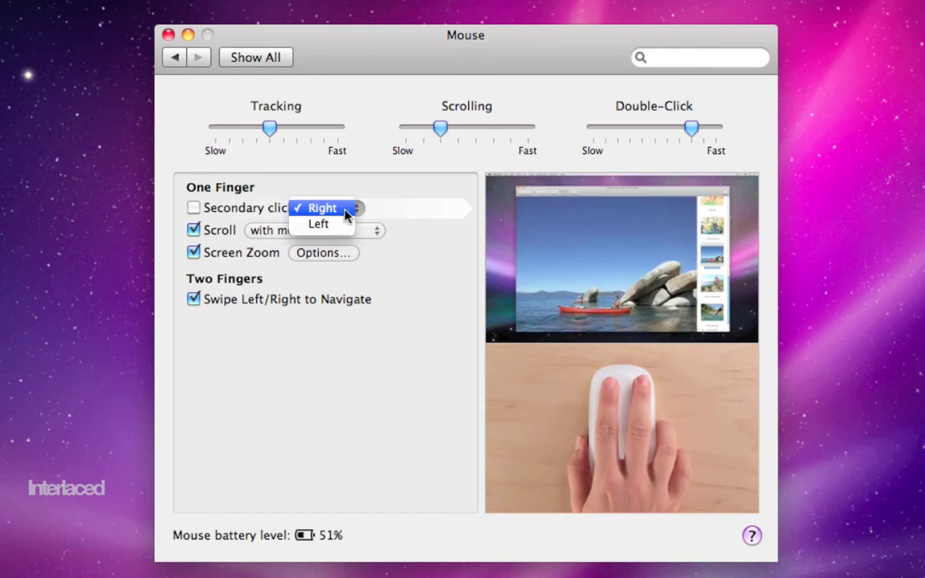
pyautogui.click(374, 215)
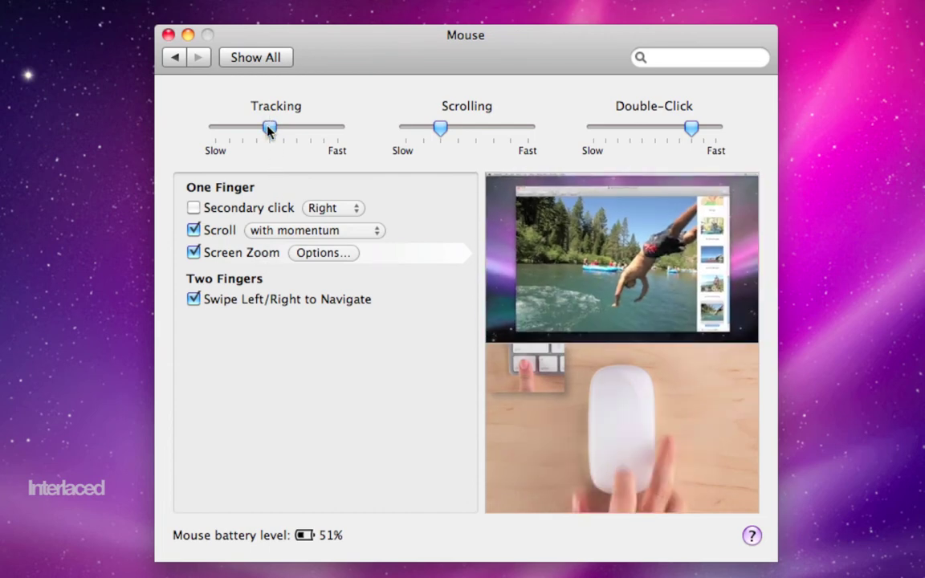
pyautogui.moveTo(269, 131); pyautogui.dragTo(298, 130)
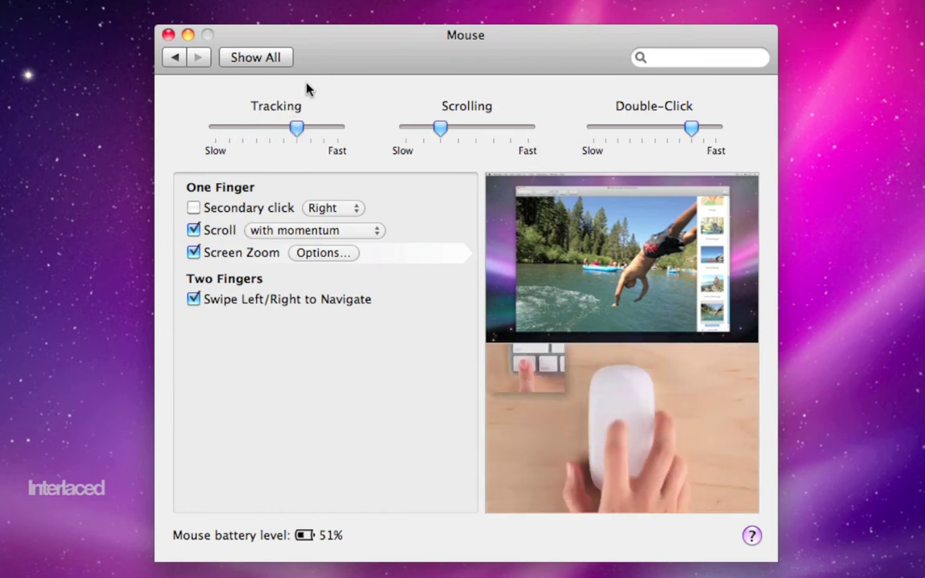
pyautogui.click(278, 61)
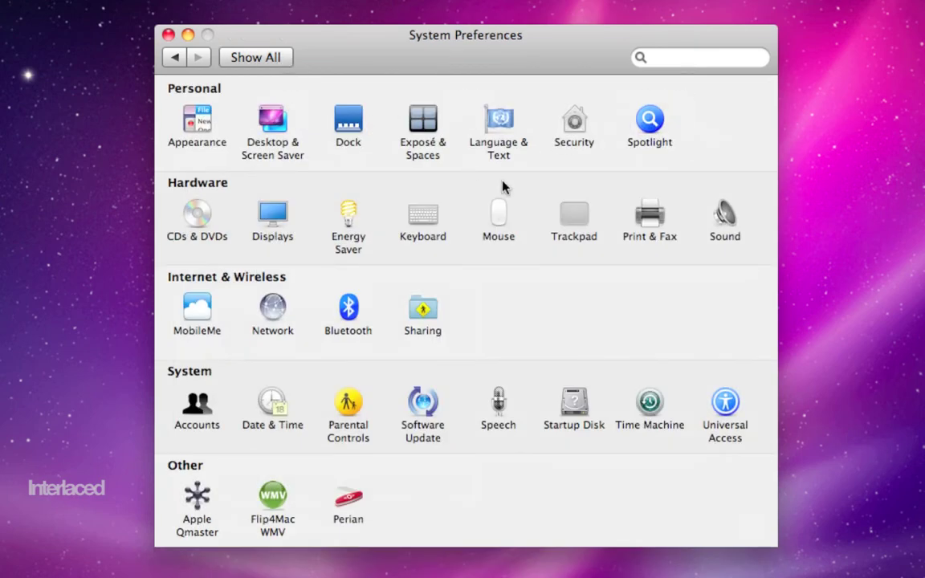
pyautogui.click(570, 210)
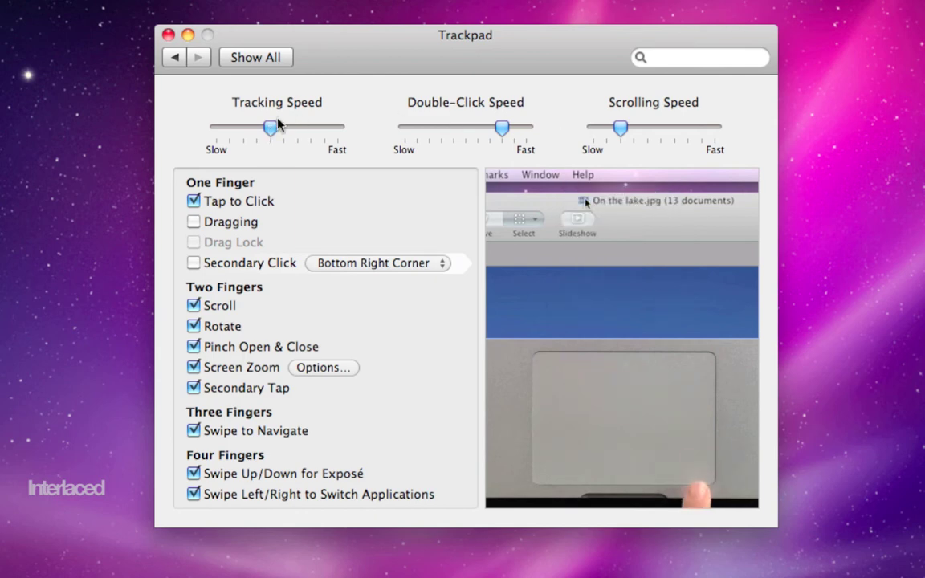
pyautogui.click(262, 58)
pyautogui.click(657, 229)
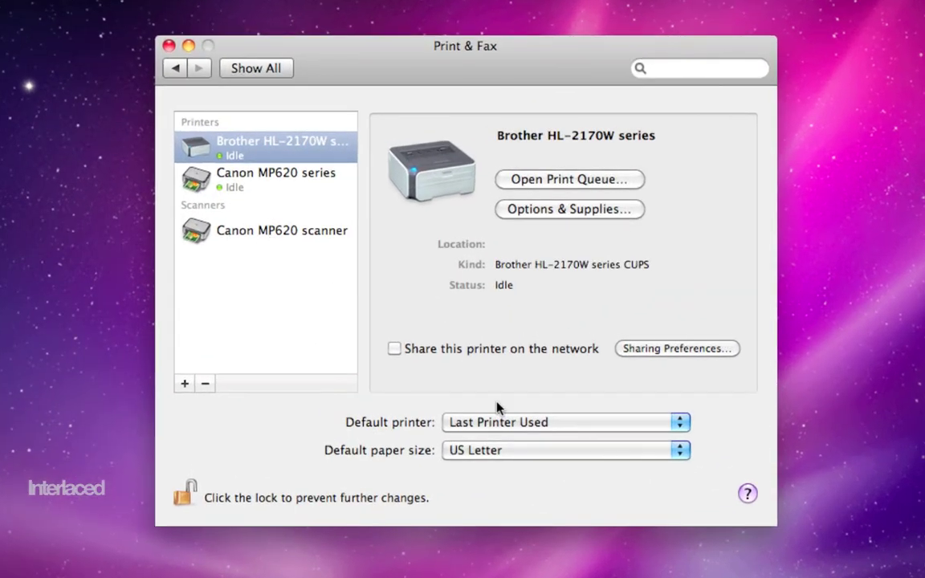
pyautogui.click(554, 456)
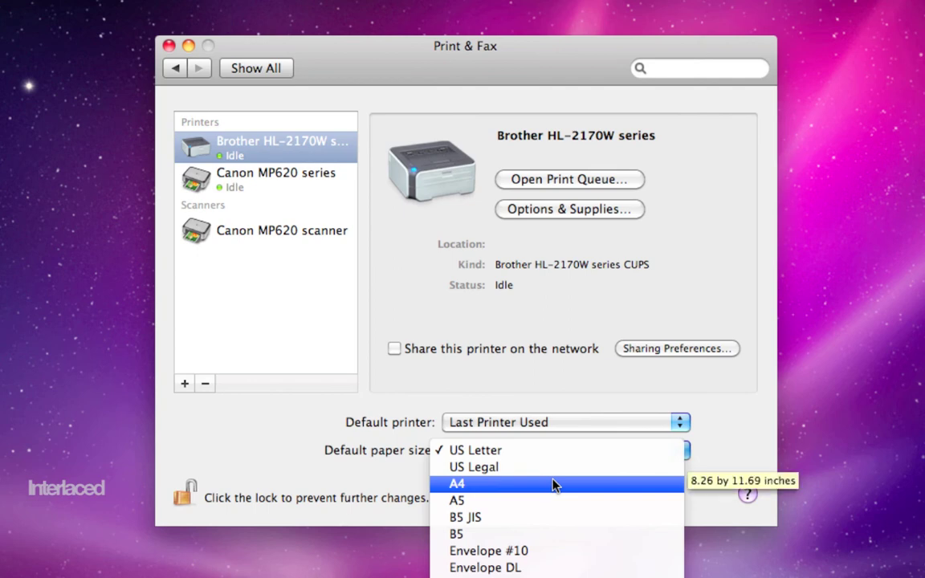
pyautogui.click(410, 488)
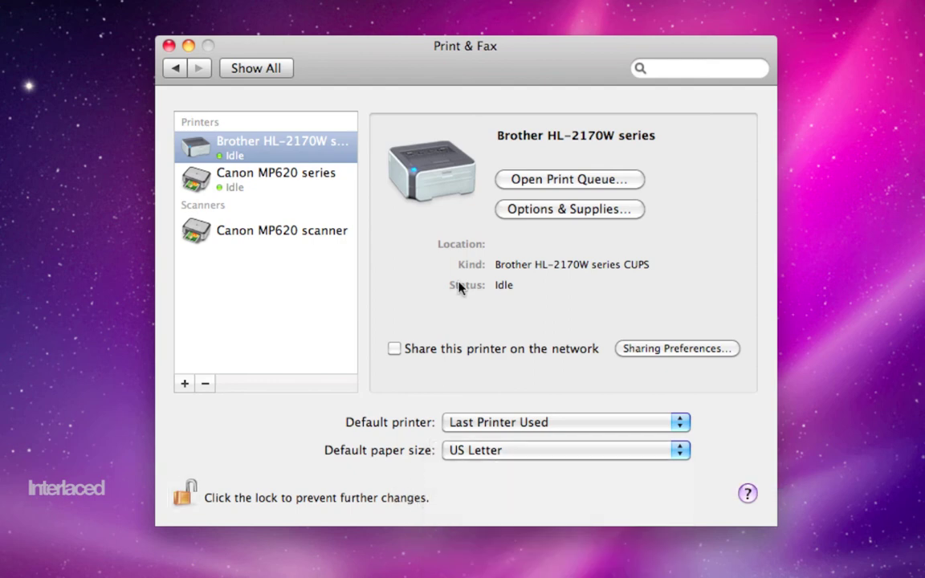
pyautogui.click(243, 176)
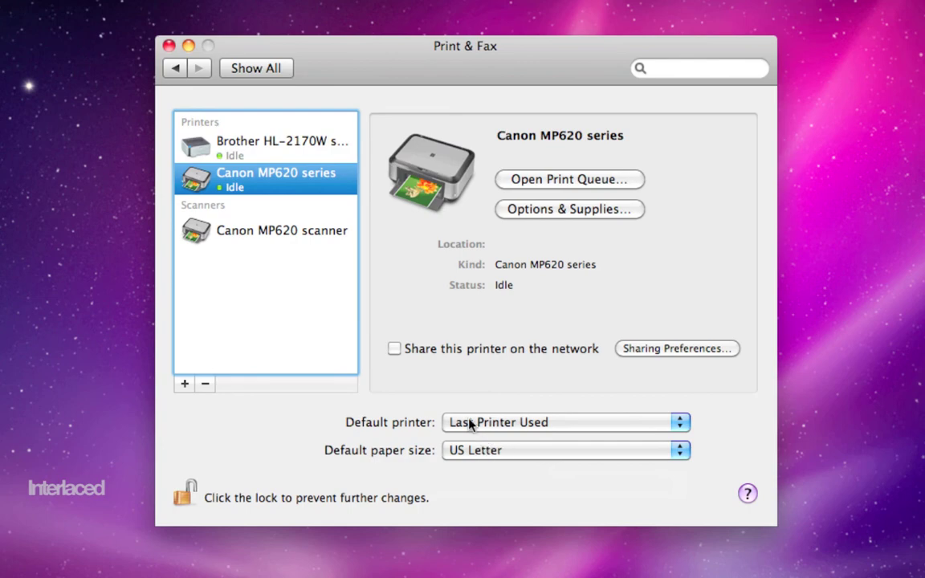
# Step: Open the Sound pane on its Sound Effects tab
pyautogui.click(265, 66)
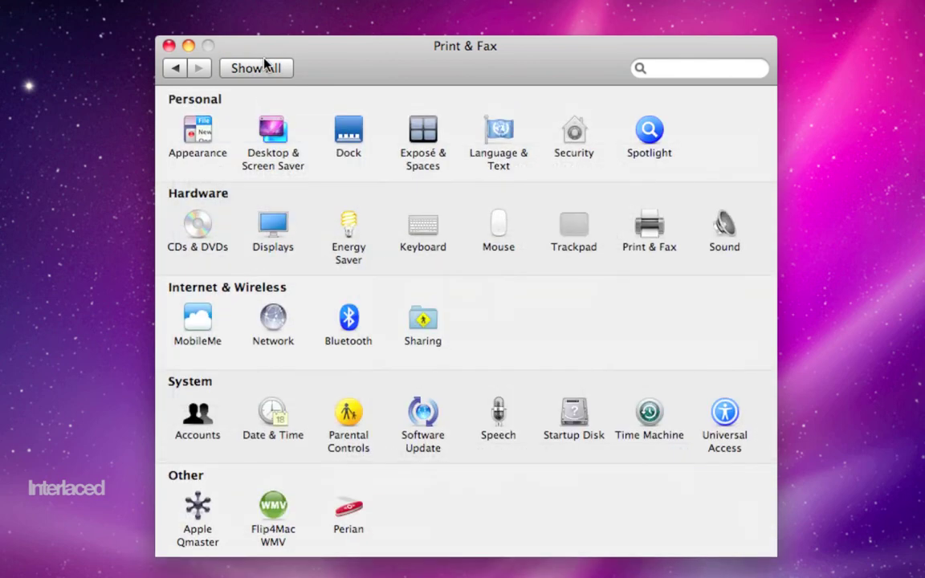
pyautogui.click(725, 229)
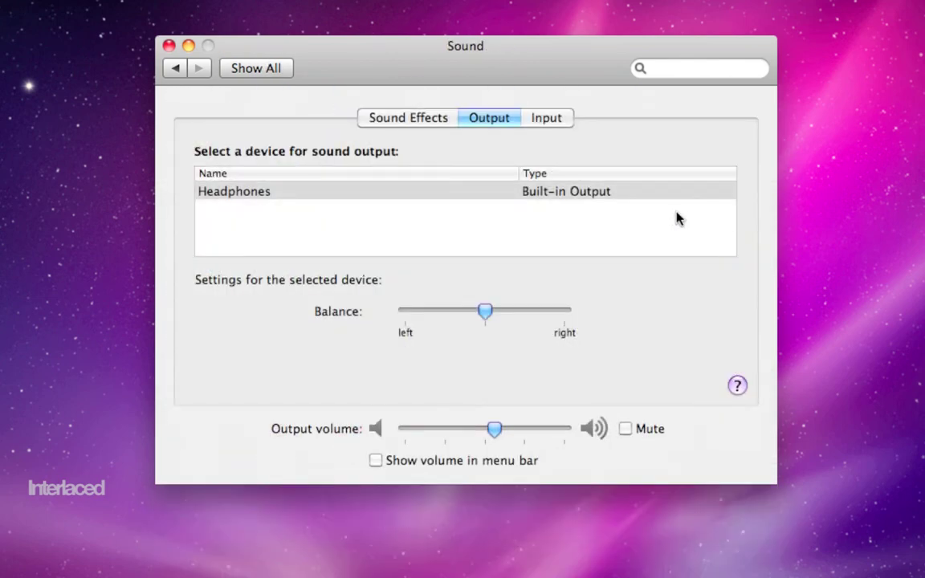
pyautogui.click(391, 122)
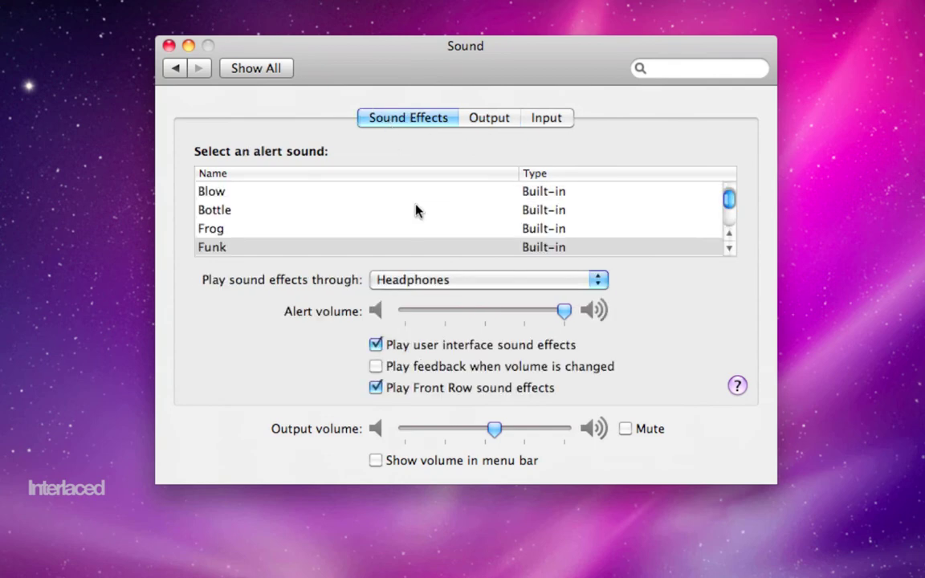
# Step: Preview the Bottle, Frog and Funk alerts, then choose Blow as the alert sound
pyautogui.click(368, 212)
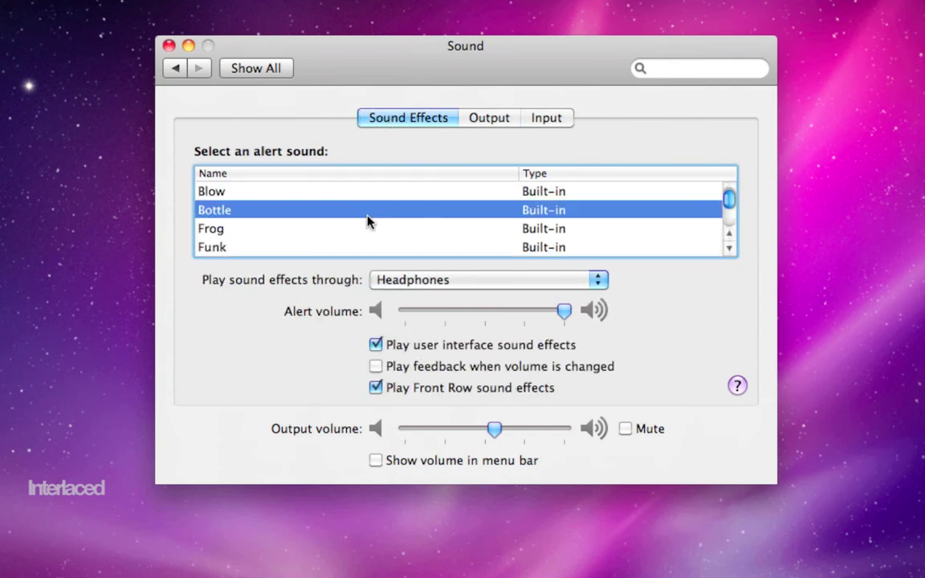
pyautogui.click(368, 231)
pyautogui.click(361, 247)
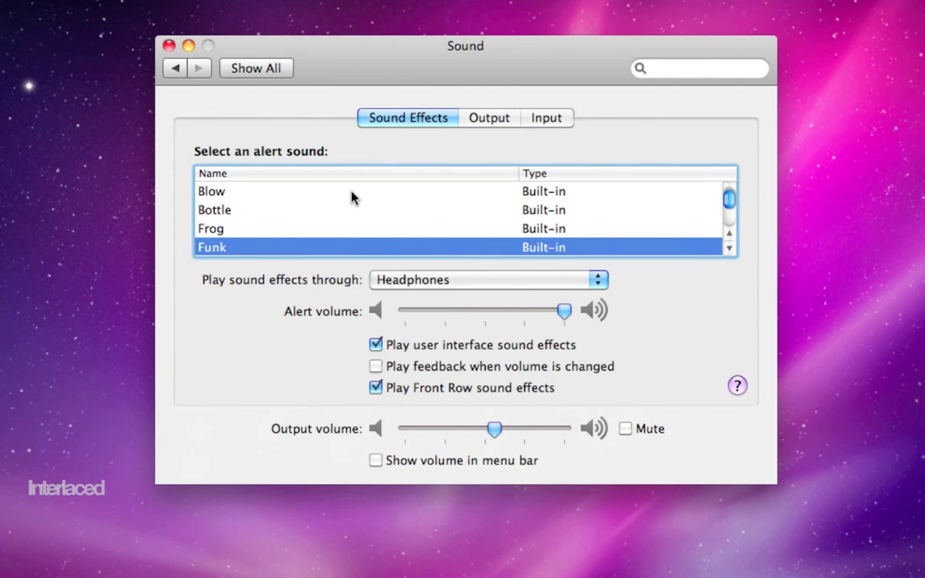
pyautogui.click(354, 194)
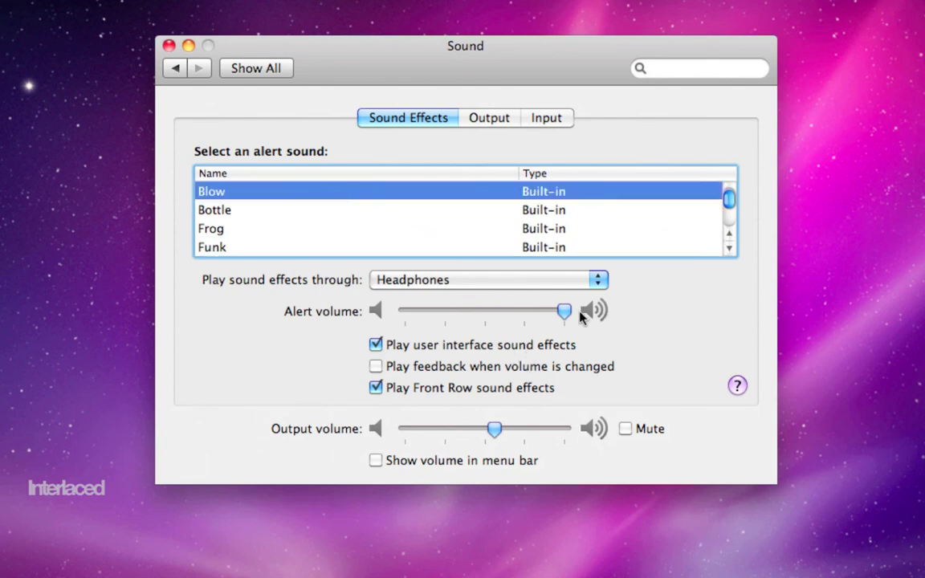
pyautogui.moveTo(565, 318)
pyautogui.moveTo(569, 433)
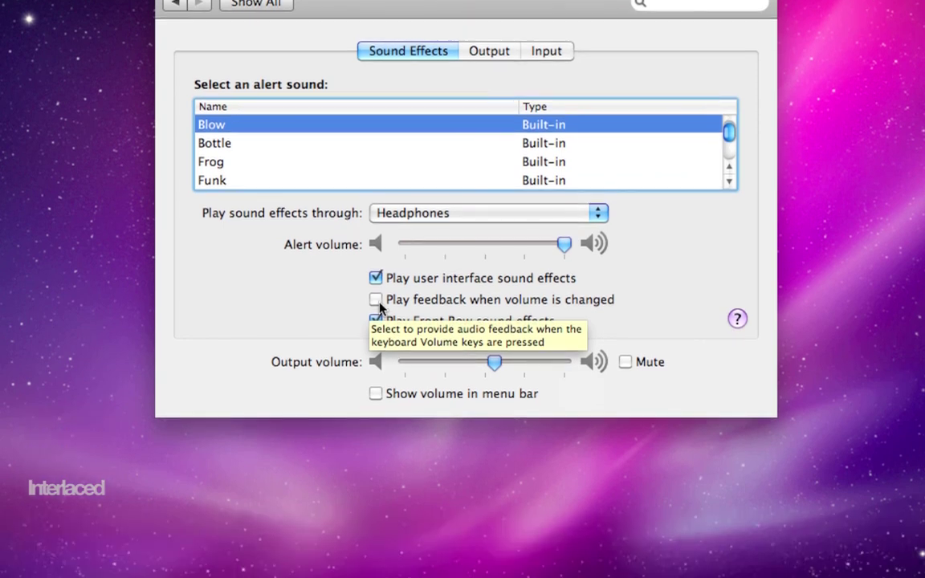
# Step: Test volume-change feedback, leave it off, and raise the output volume two steps
pyautogui.click(377, 301)
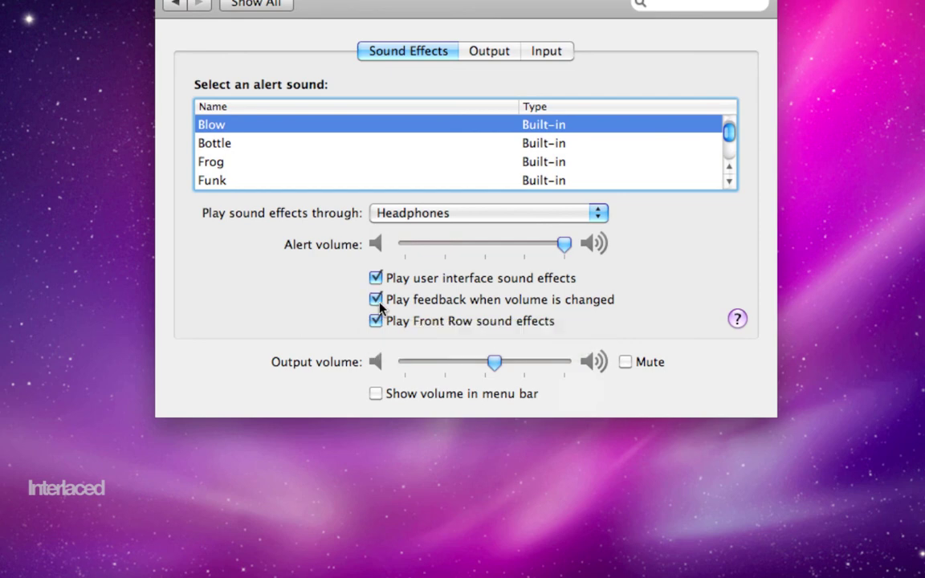
pyautogui.press('XF86AudioRaiseVolume')
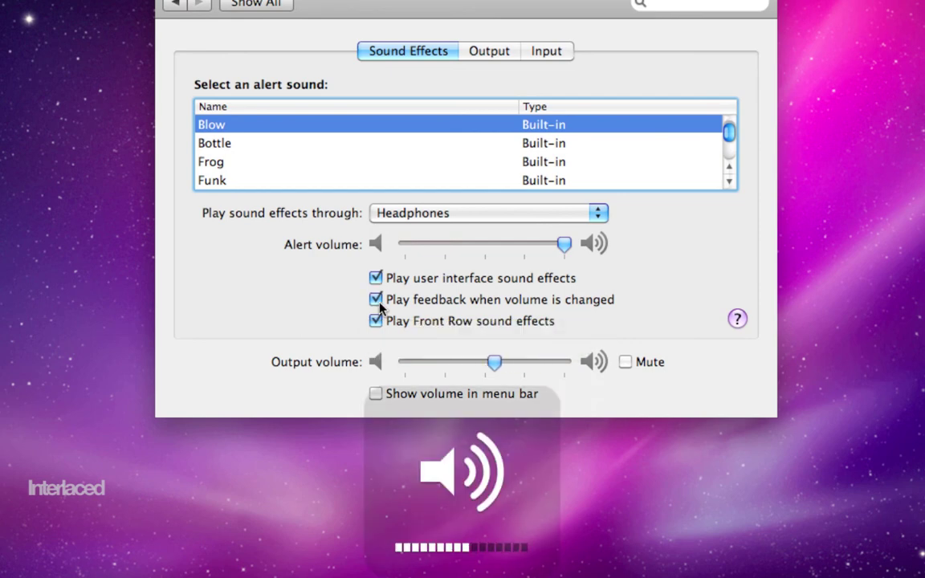
pyautogui.click(377, 300)
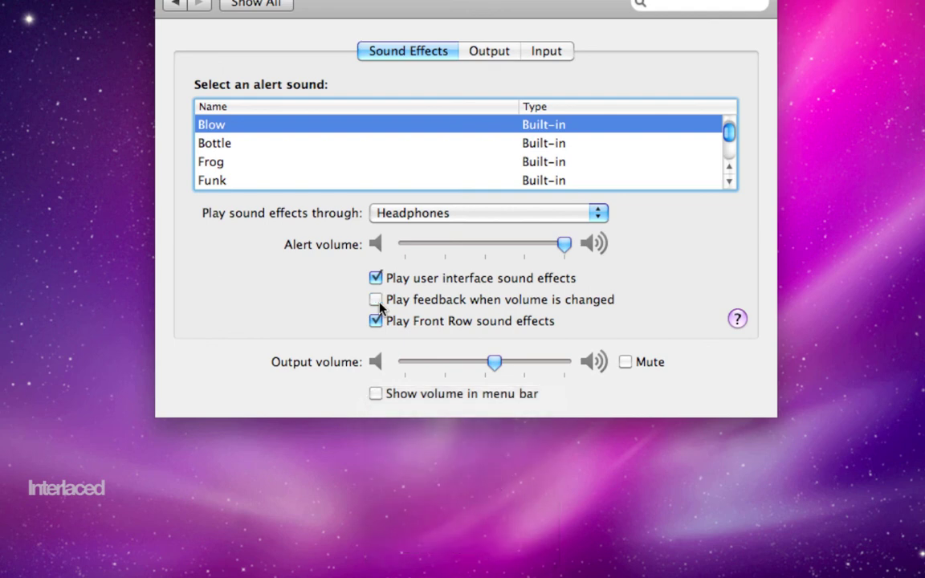
pyautogui.press('XF86AudioRaiseVolume')
pyautogui.press('XF86AudioRaiseVolume')
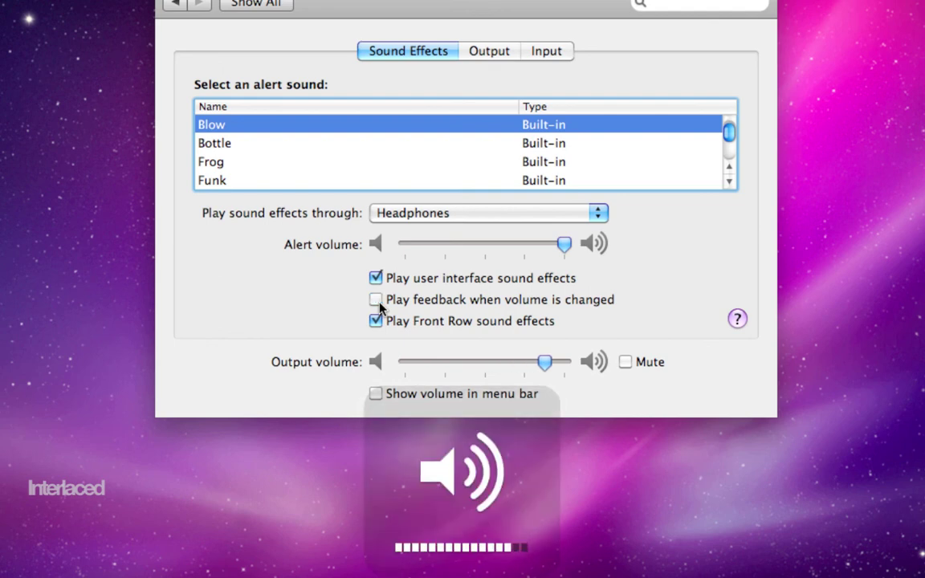
pyautogui.press('XF86AudioRaiseVolume')
pyautogui.press('XF86AudioRaiseVolume')
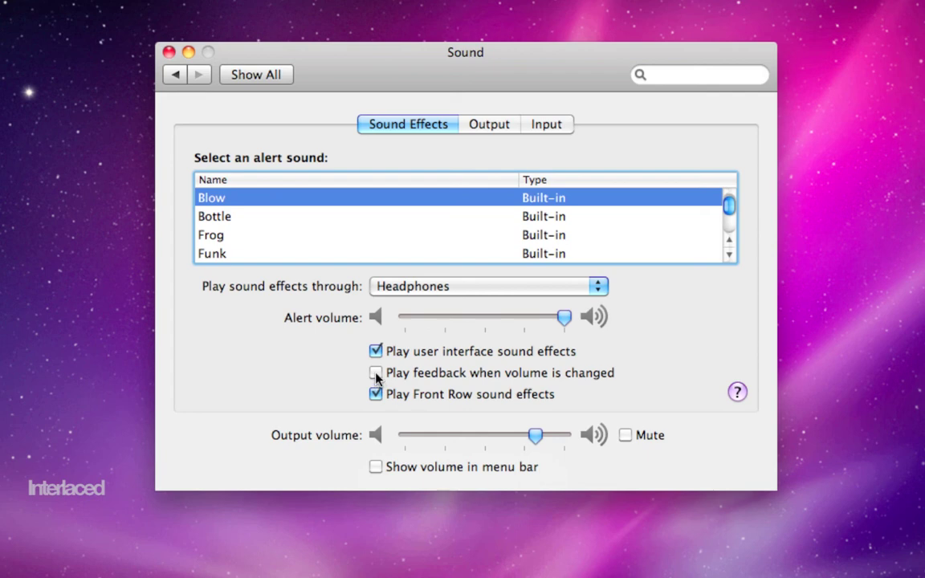
# Step: View the Output devices, then the Input devices with External microphone and Line In
pyautogui.click(490, 126)
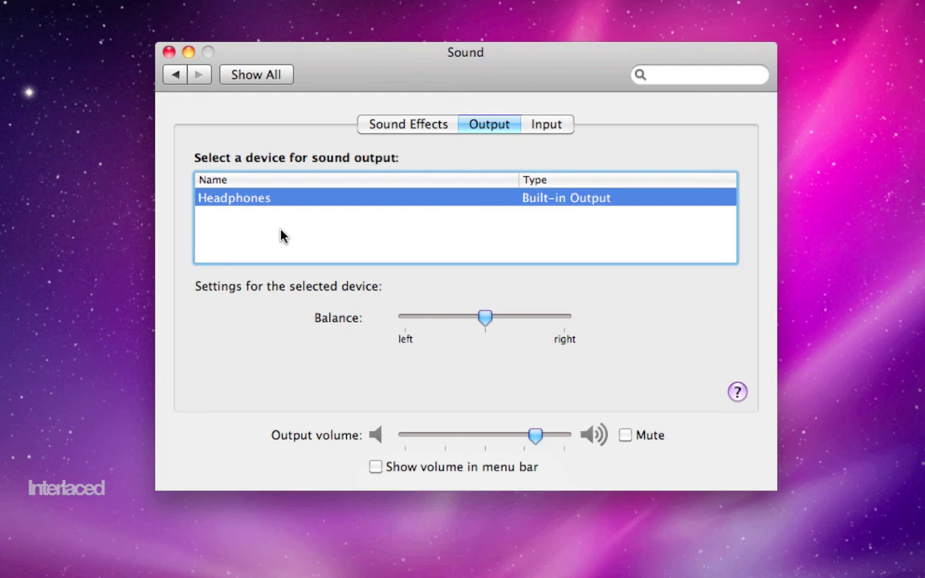
pyautogui.click(550, 130)
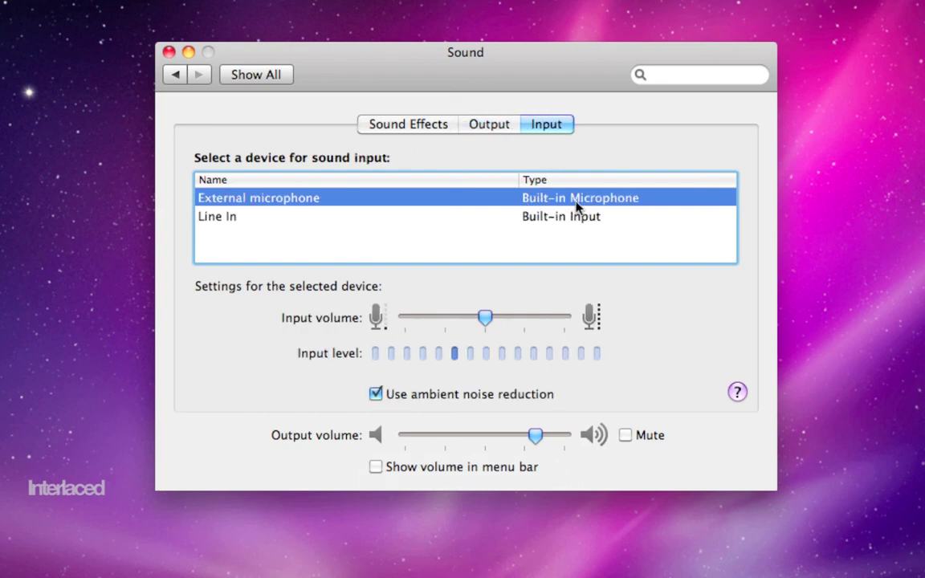
# Step: Leave the Sound pane for the Show All overview of every preference pane
pyautogui.click(279, 75)
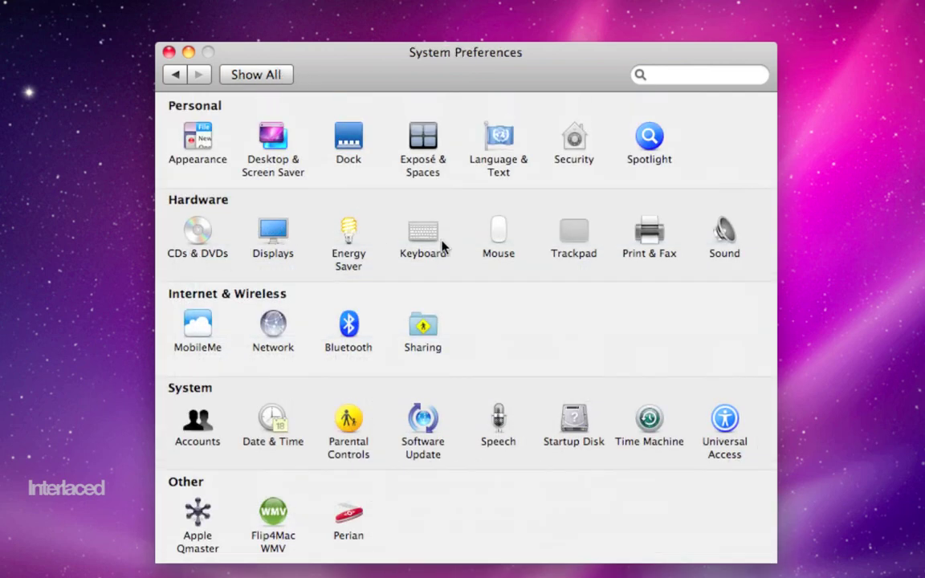